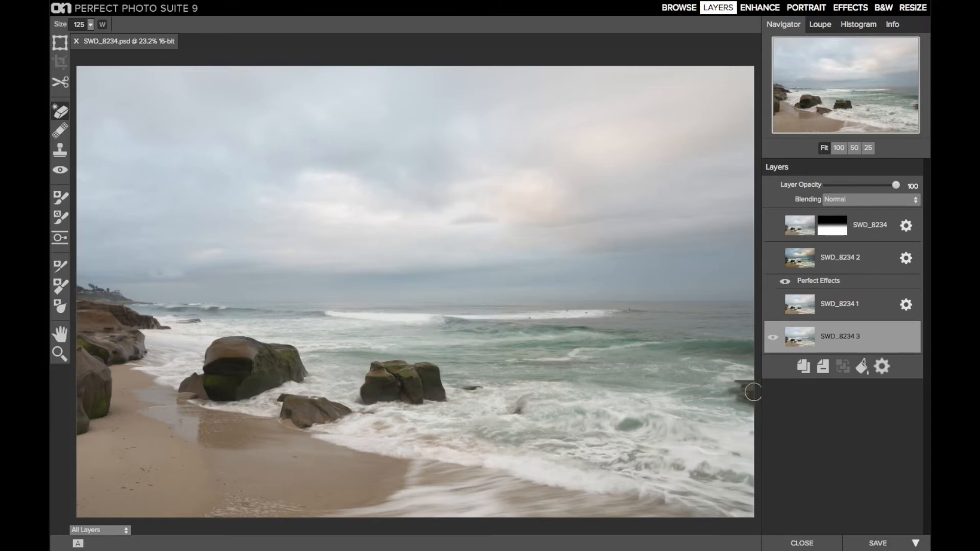
- Remove the rock at the sea's edge with the Perfect Eraser and Clone Stamp, using size 175 and 66 opacity for the clone brush
mouse_move(749, 383)
left_mouse_down()
mouse_move(740, 387)
mouse_move(748, 402)
left_mouse_up()
left_click(60, 151)
left_click_drag(194, 24, 161, 25)
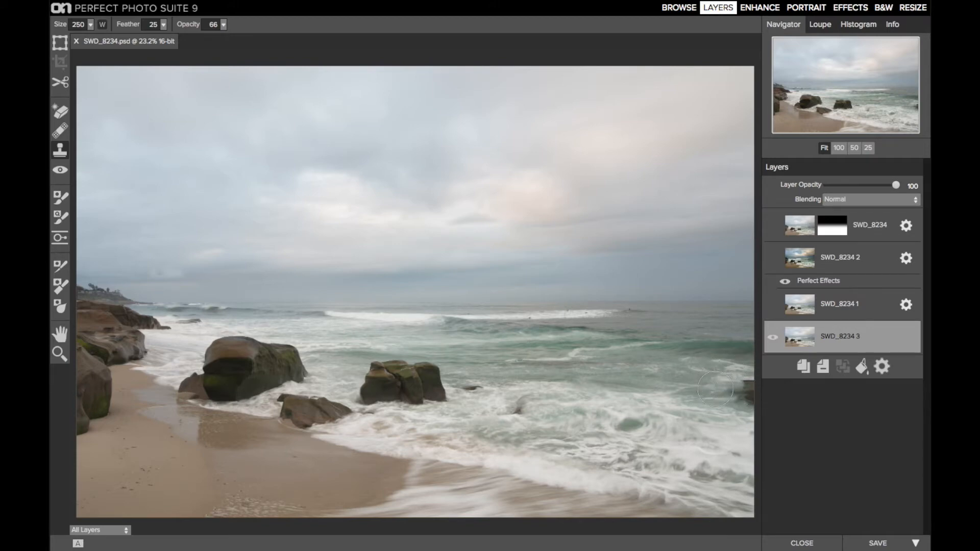
key("bracketleft")
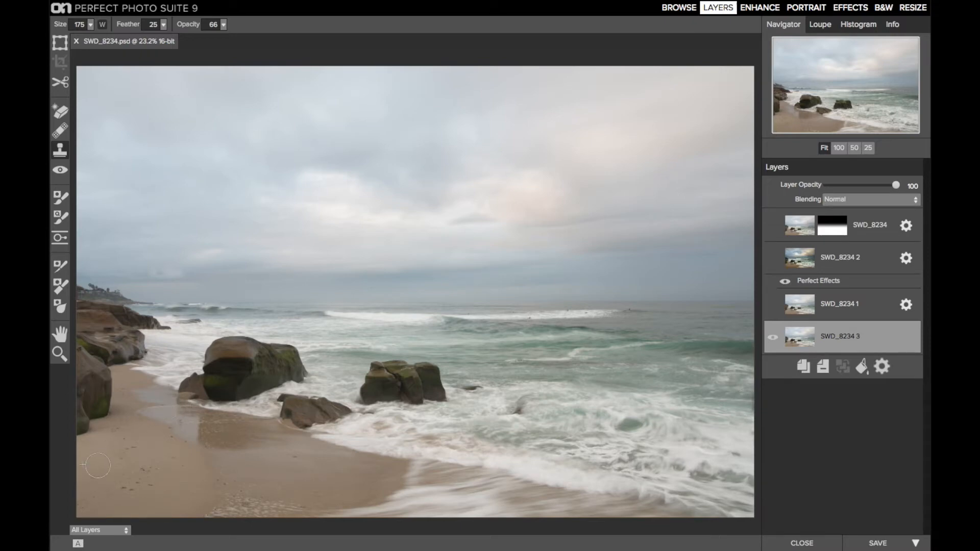
- Erase the small debris specks from the beach sand with the Perfect Eraser at brush size 40, working at 50% magnification
left_click(60, 111)
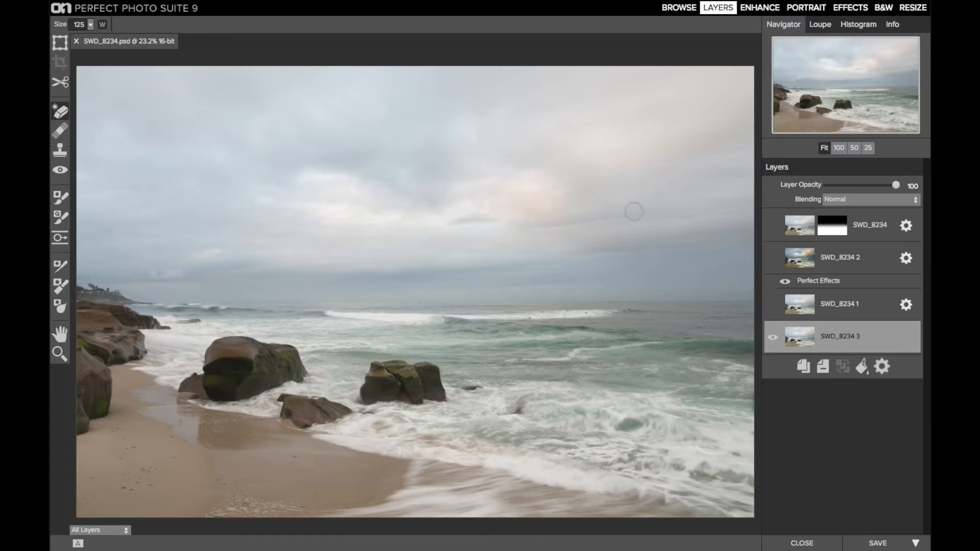
left_click(853, 148)
left_click_drag(852, 99, 807, 115)
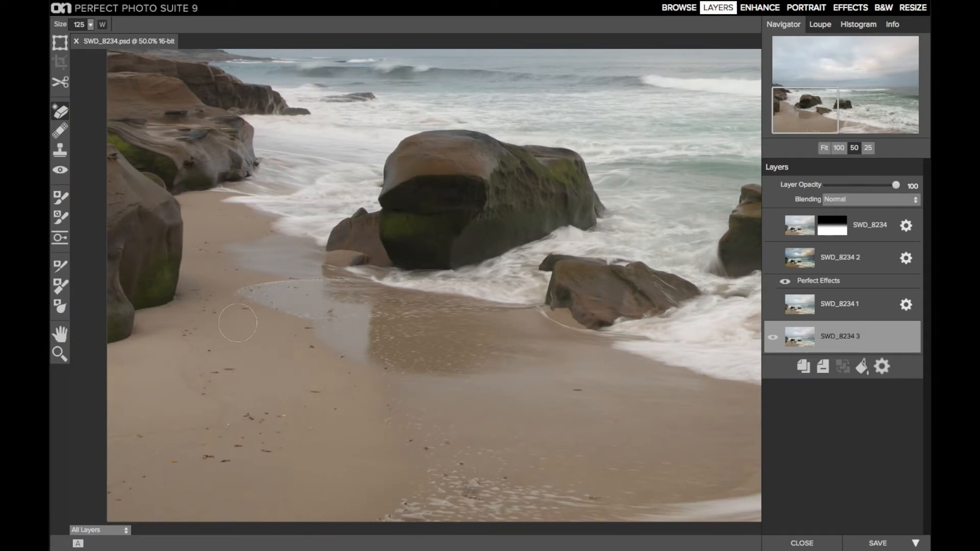
key("bracketleft")
key("bracketleft")
key("bracketleft")
key("bracketleft")
key("bracketleft")
key("bracketleft")
key("bracketleft")
key("bracketleft")
left_click(312, 392)
left_click(334, 406)
left_click(307, 406)
left_click(313, 428)
left_click(140, 439)
left_click(145, 476)
left_click(123, 481)
left_click(126, 490)
left_click(120, 499)
left_click(109, 491)
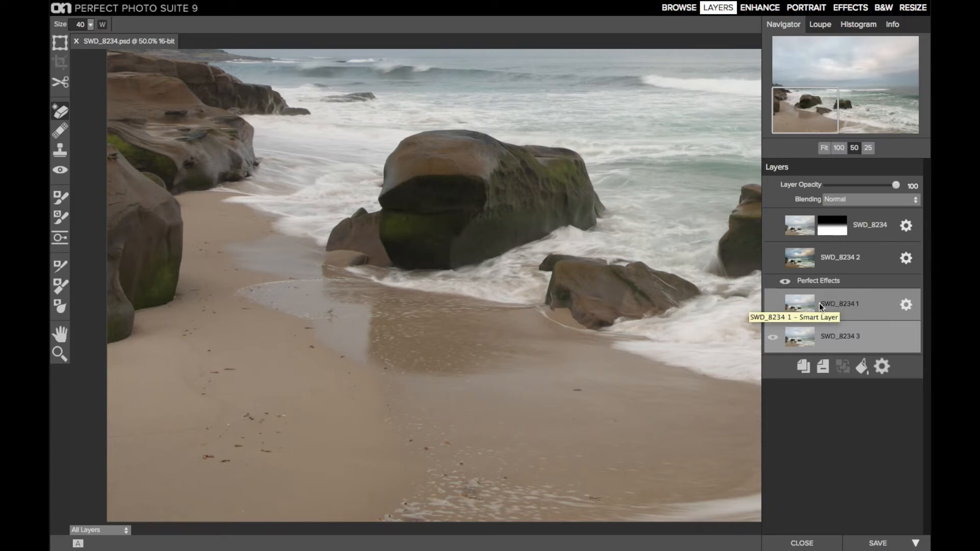
- Compare the retouched sand with and without the SWD_8234 1 layer, and return to the full image
left_click(772, 305)
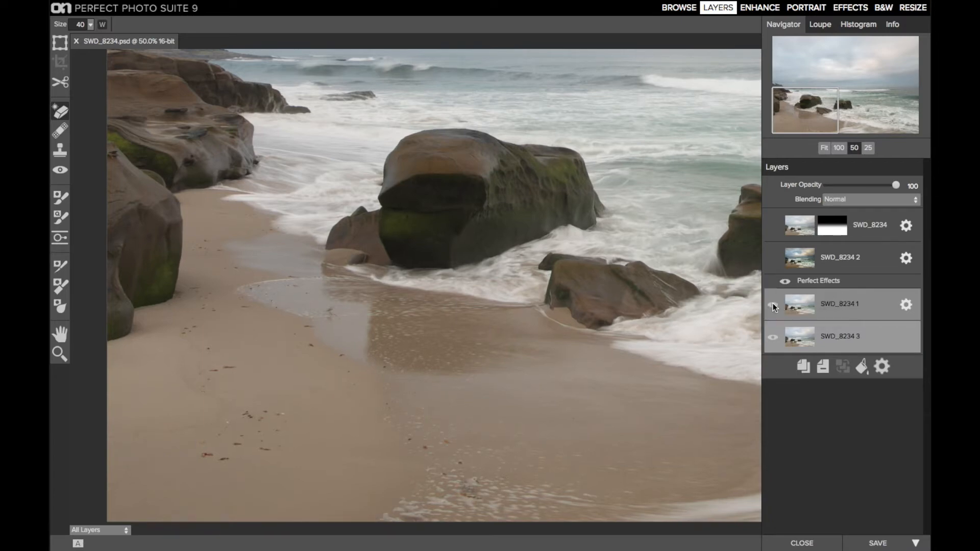
left_click(772, 303)
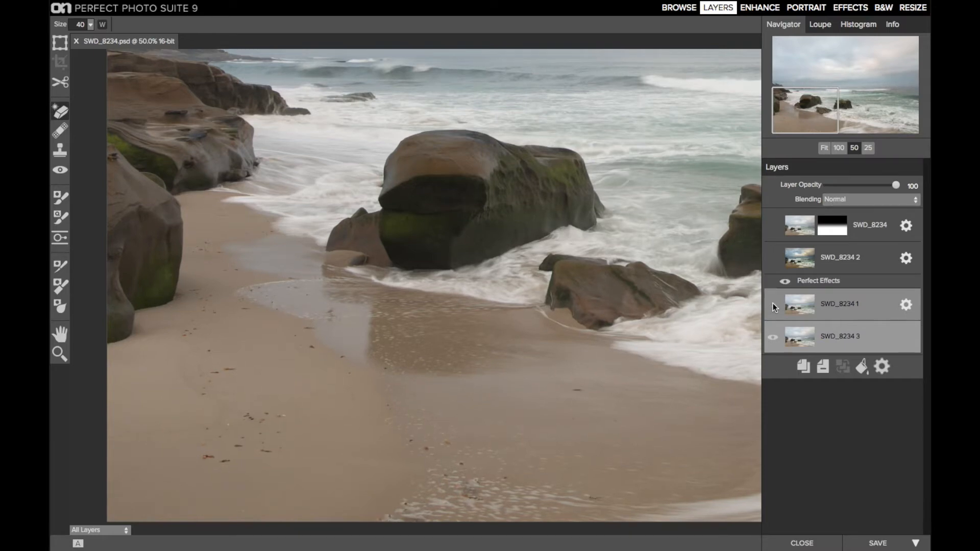
left_click(824, 148)
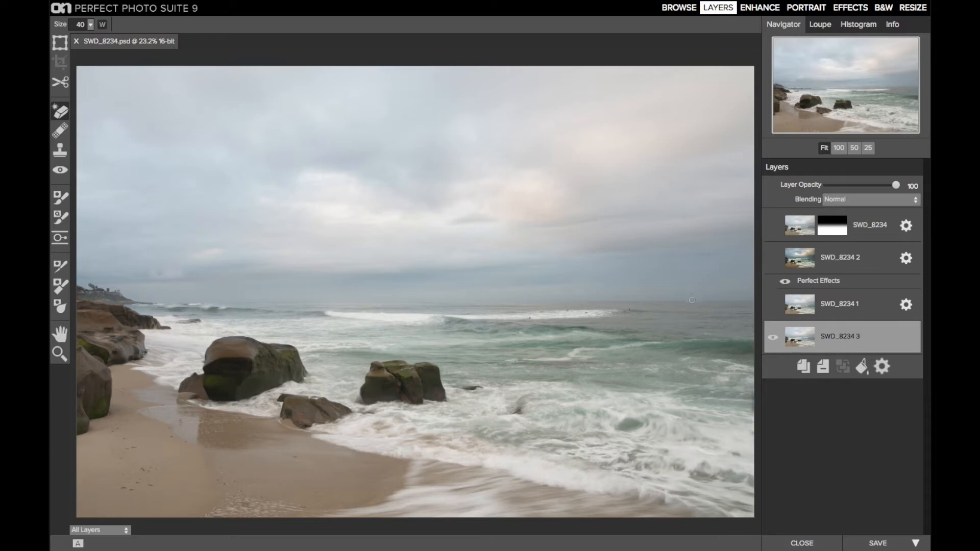
- Show the SWD_8234 1 and SWD_8234 2 layers and open the Perfect Effects filters of SWD_8234 2 for editing
left_click(772, 305)
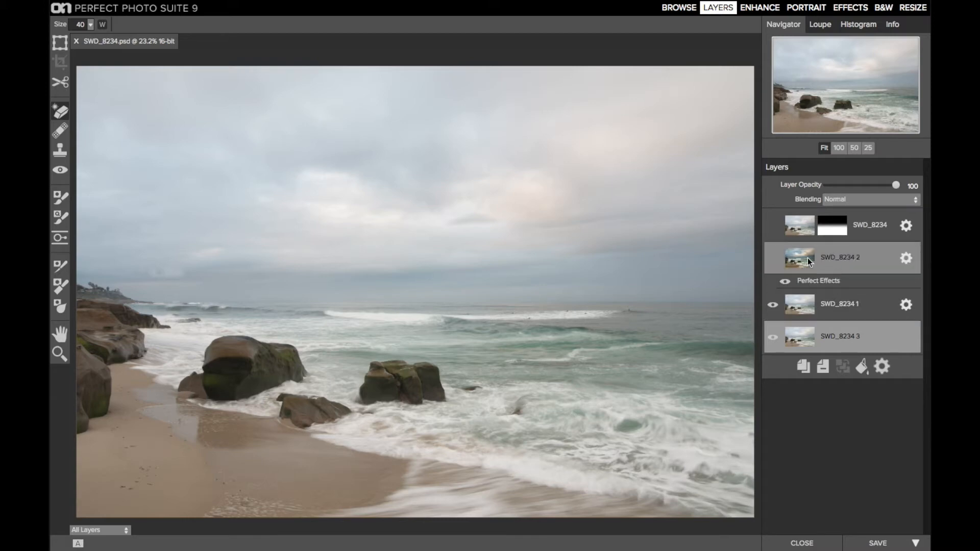
left_click(772, 261)
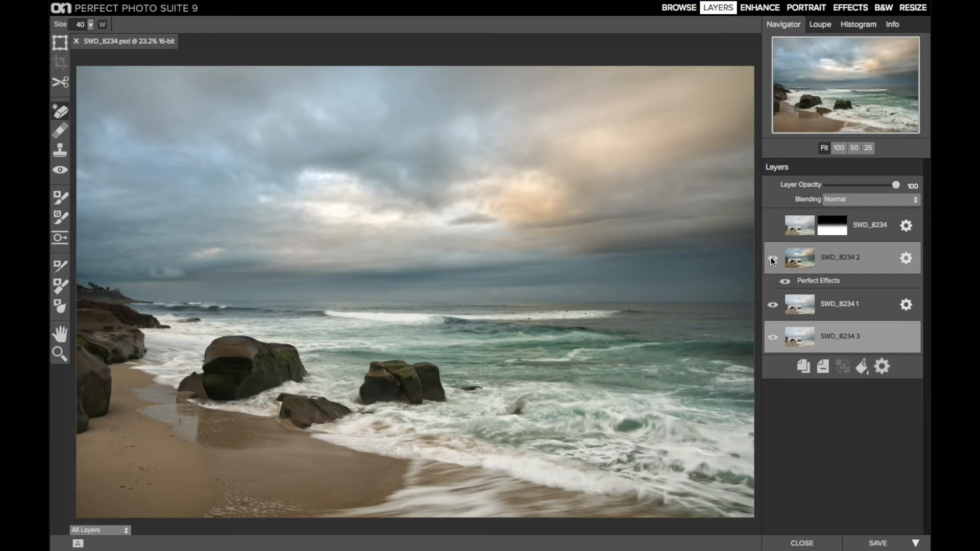
left_click(833, 283)
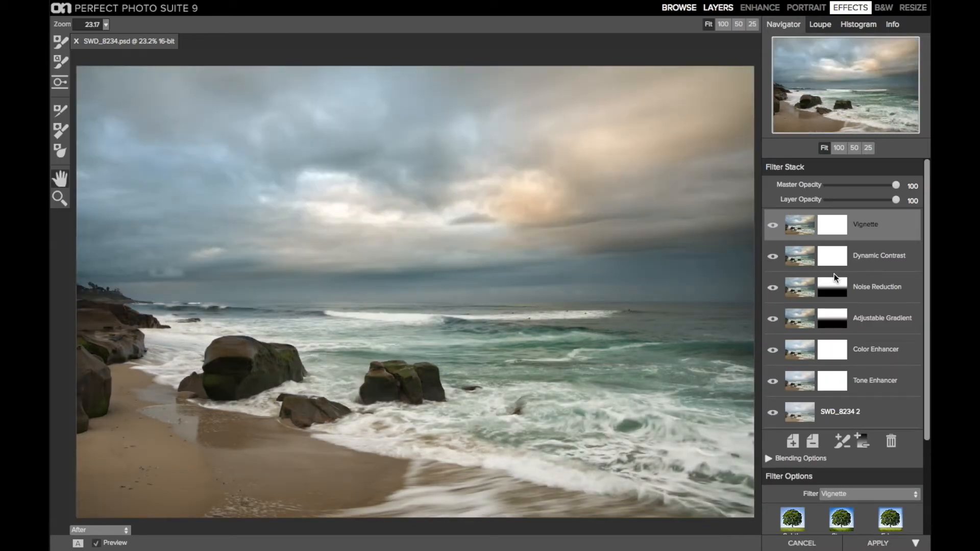
- Isolate the Tone Enhancer filter, examine its tone and levels settings, and try the automatic levels
left_click(877, 378)
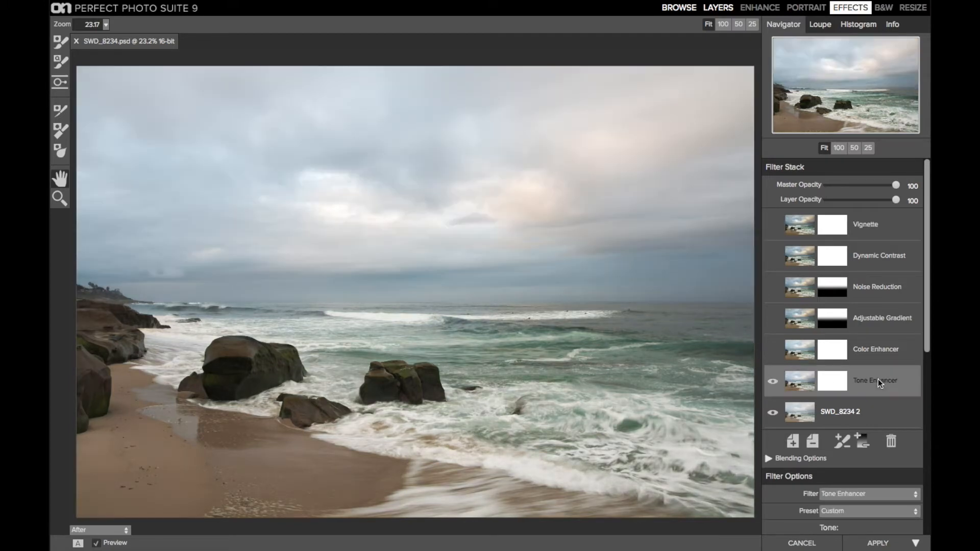
scroll(877, 383, "down", 5)
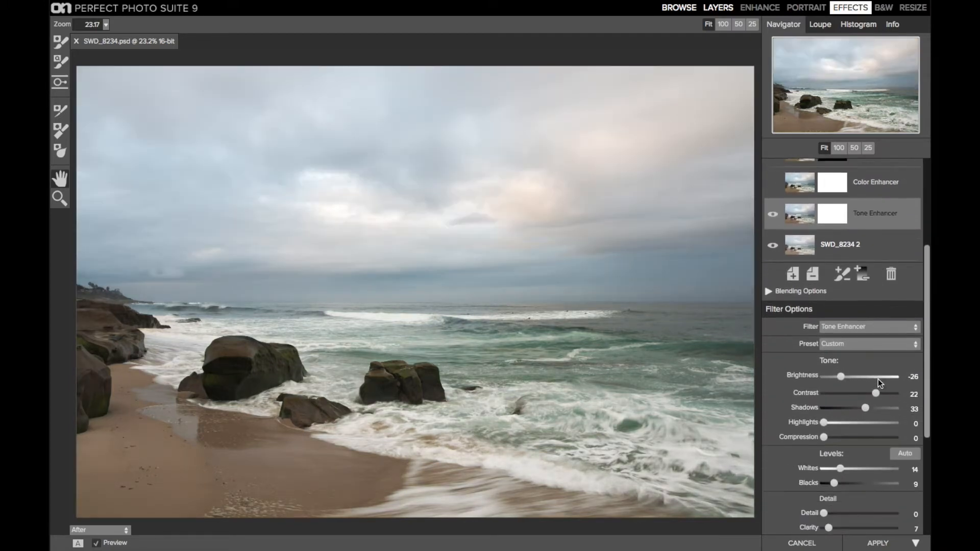
scroll(877, 383, "down", 1)
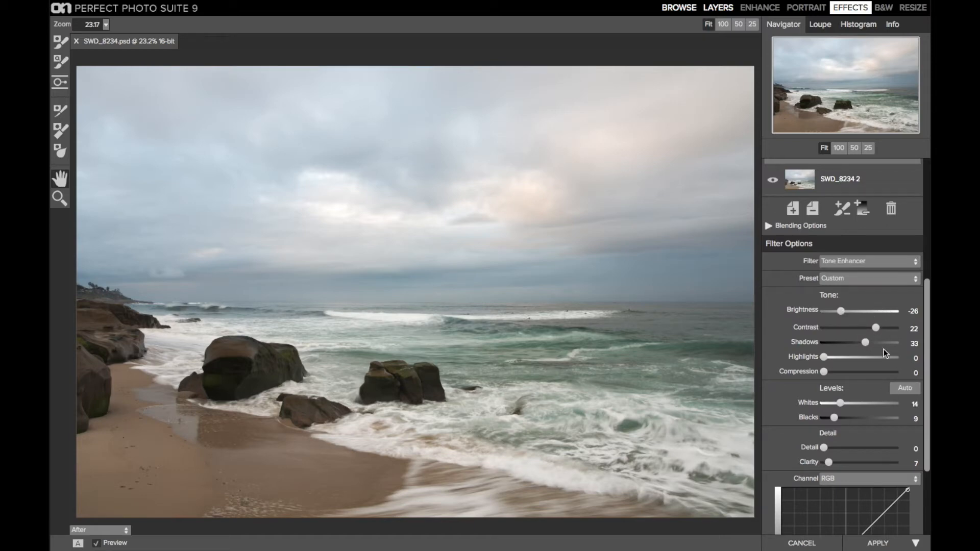
left_click(901, 387)
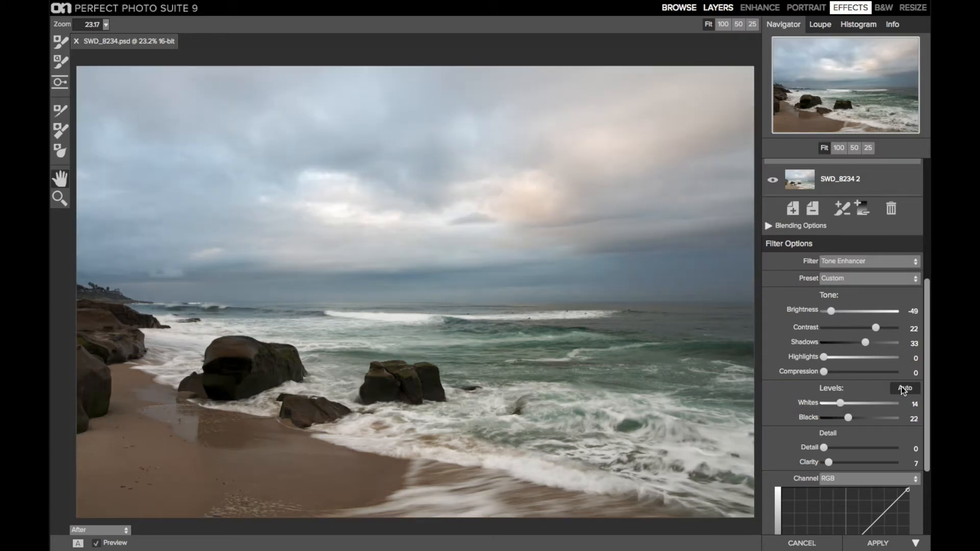
left_click(901, 387)
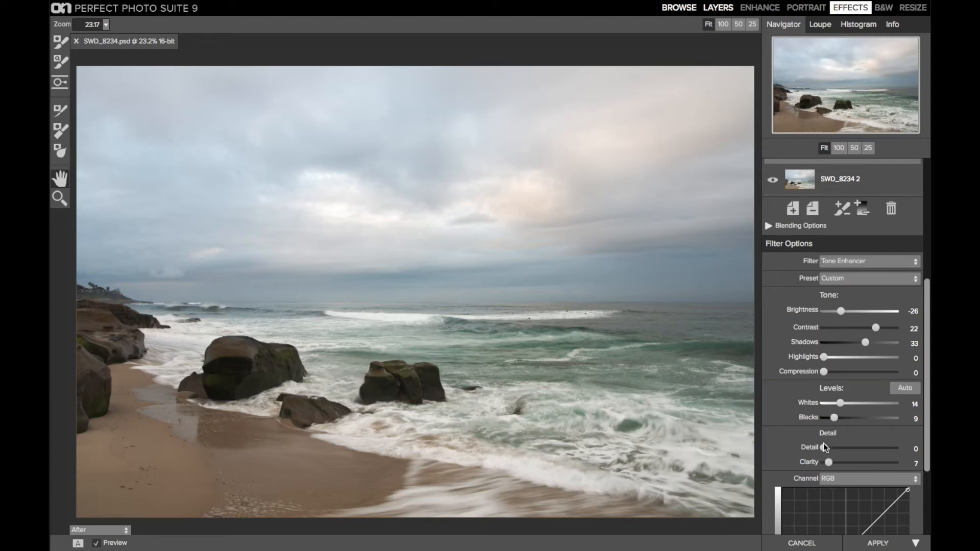
- Turn on the Color Enhancer filter above the Tone Enhancer and bring its color settings into view
scroll(828, 244, "up", 1)
scroll(828, 245, "up", 5)
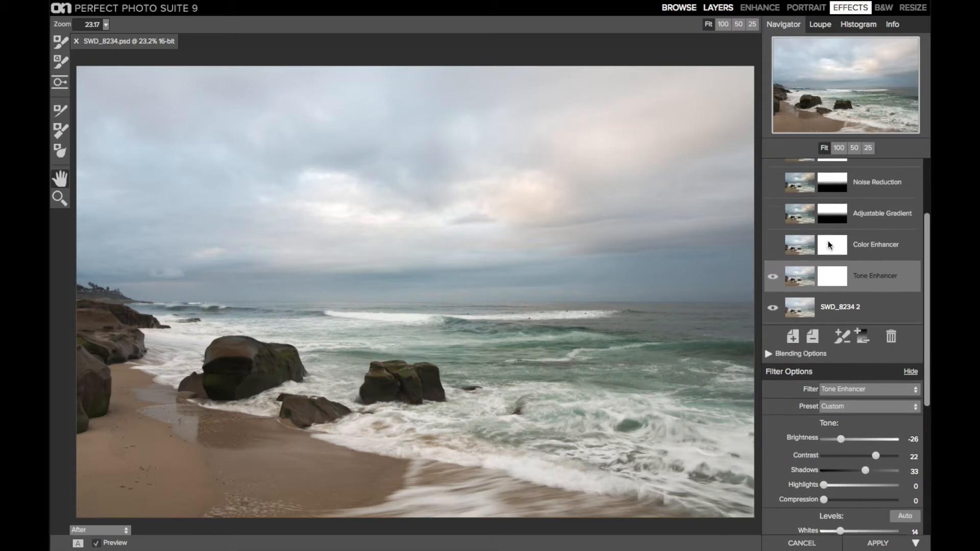
left_click(871, 270)
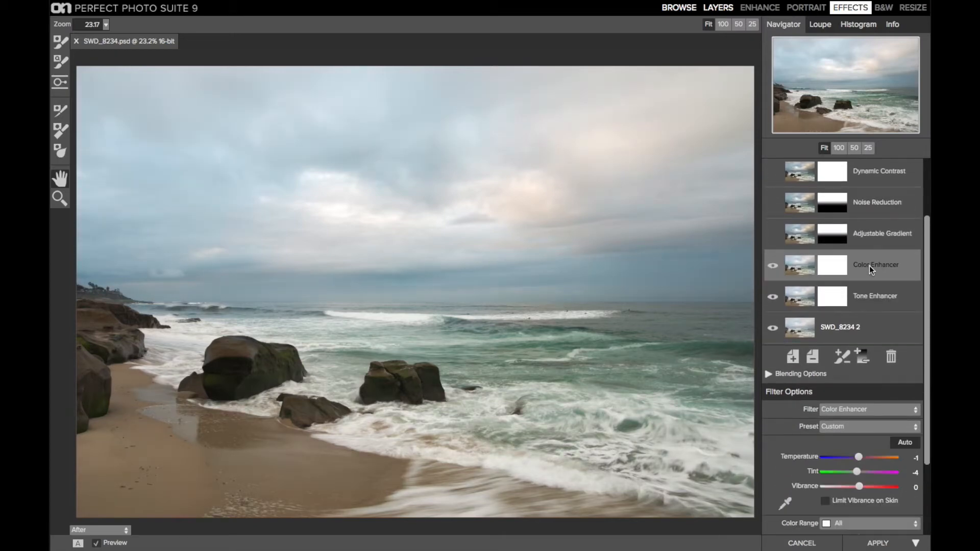
scroll(869, 265, "down", 4)
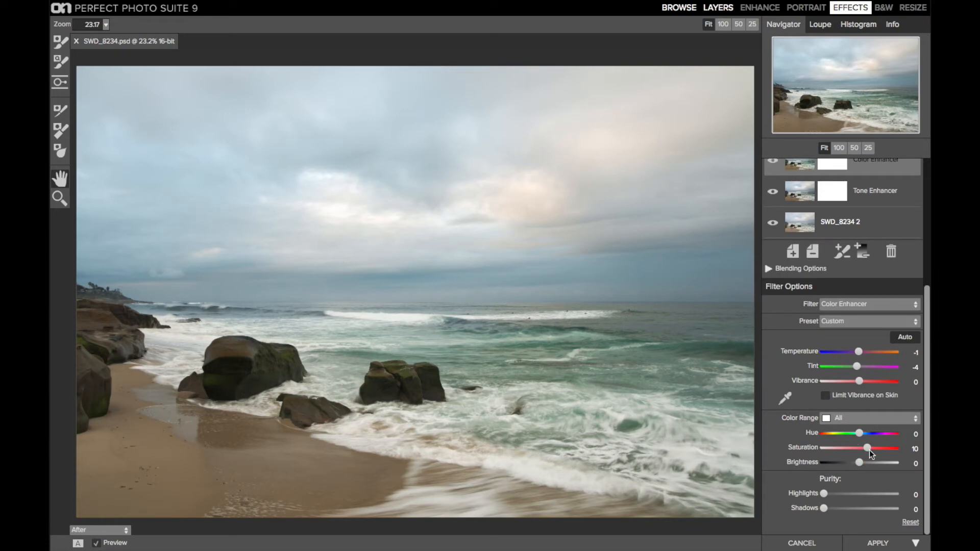
- Adjust the hue of the Aqua color range in the Color Enhancer, and switch the color range to Green
left_click(847, 418)
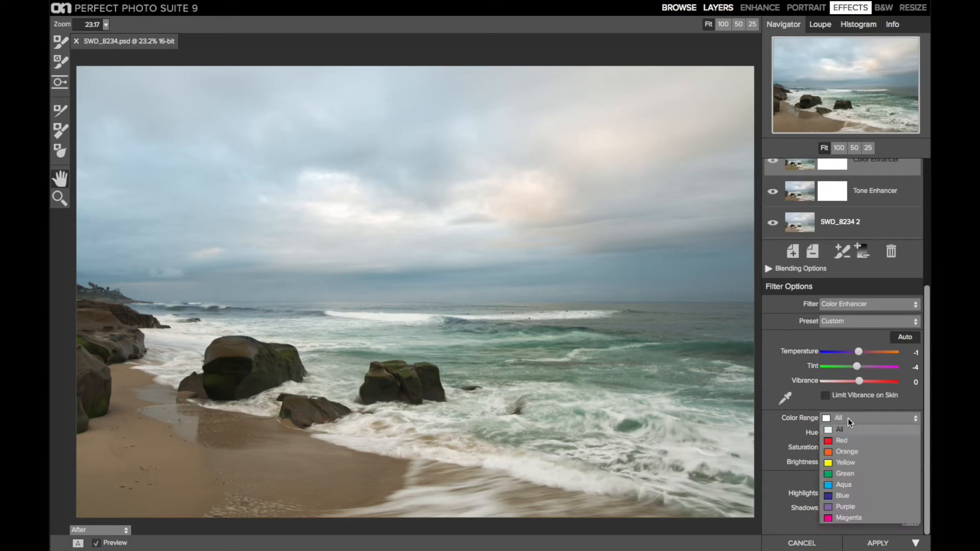
left_click(847, 486)
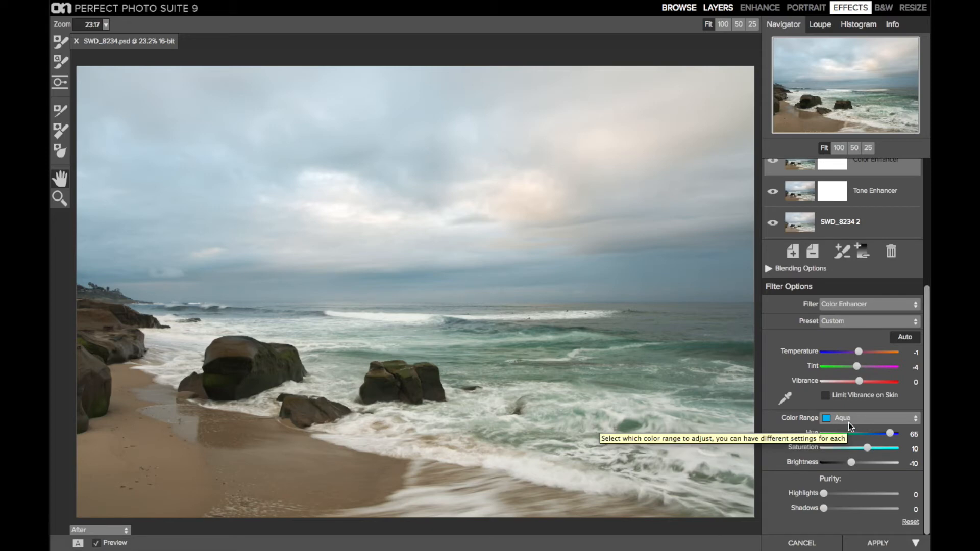
left_click(860, 434)
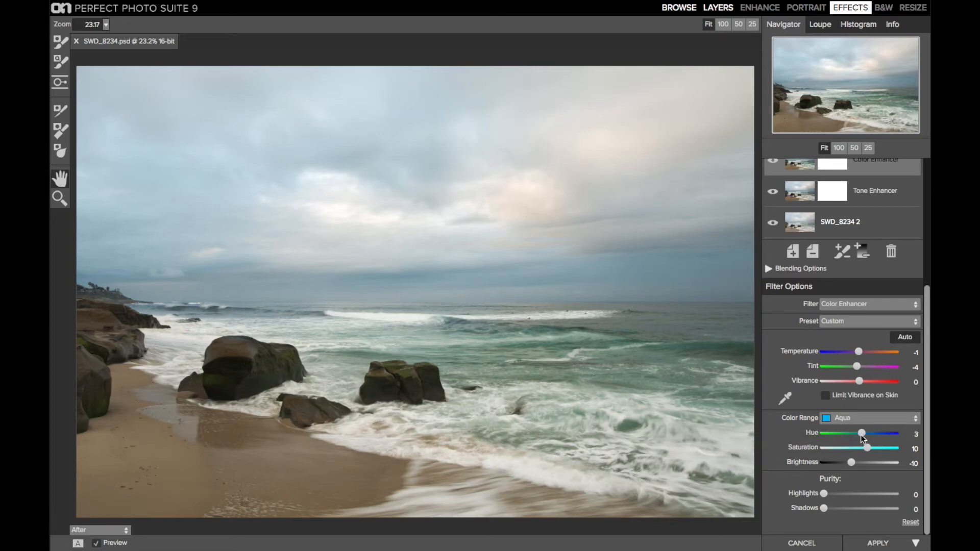
left_click(893, 433)
left_click(844, 419)
left_click(848, 474)
- Turn on the Adjustable Gradient filter and try its Darken style while keeping the existing mask
scroll(831, 292, "up", 4)
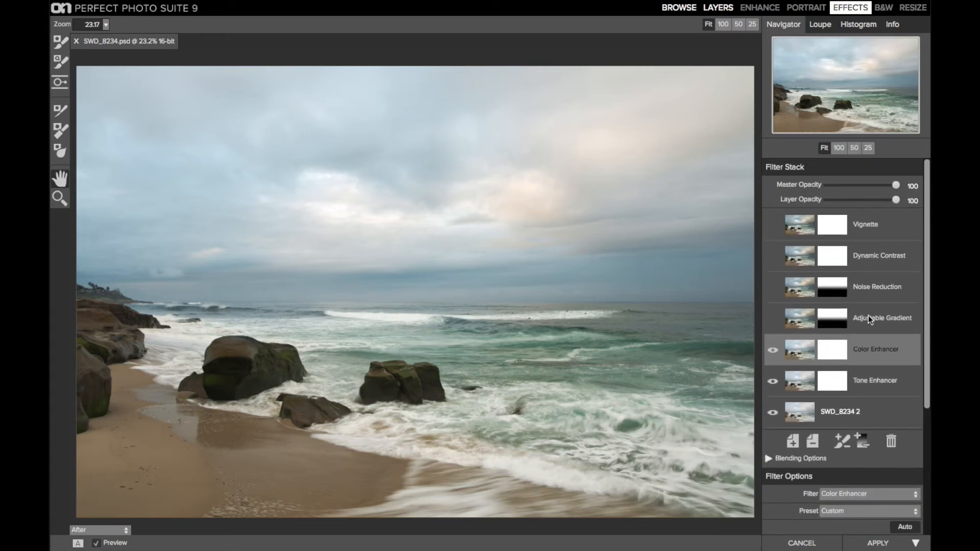
left_click(868, 314)
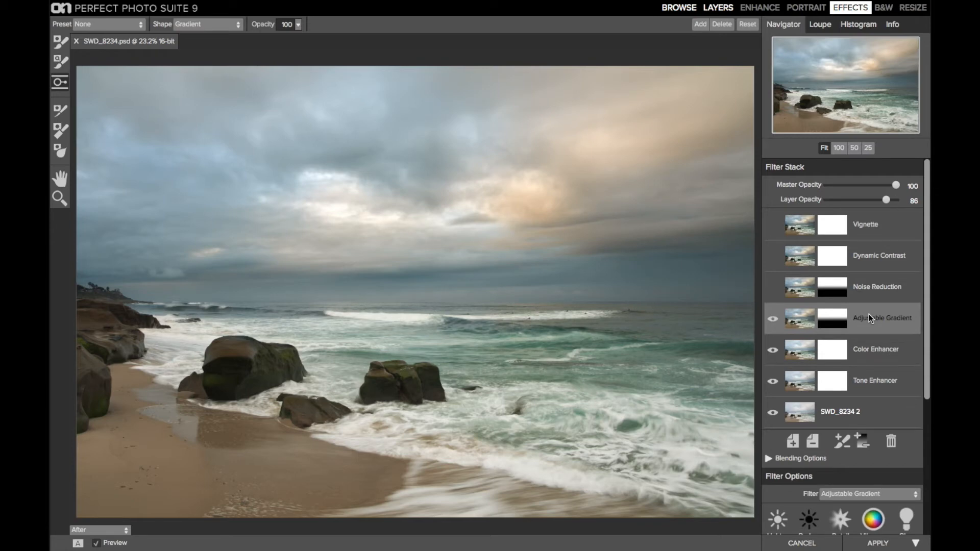
scroll(868, 314, "down", 5)
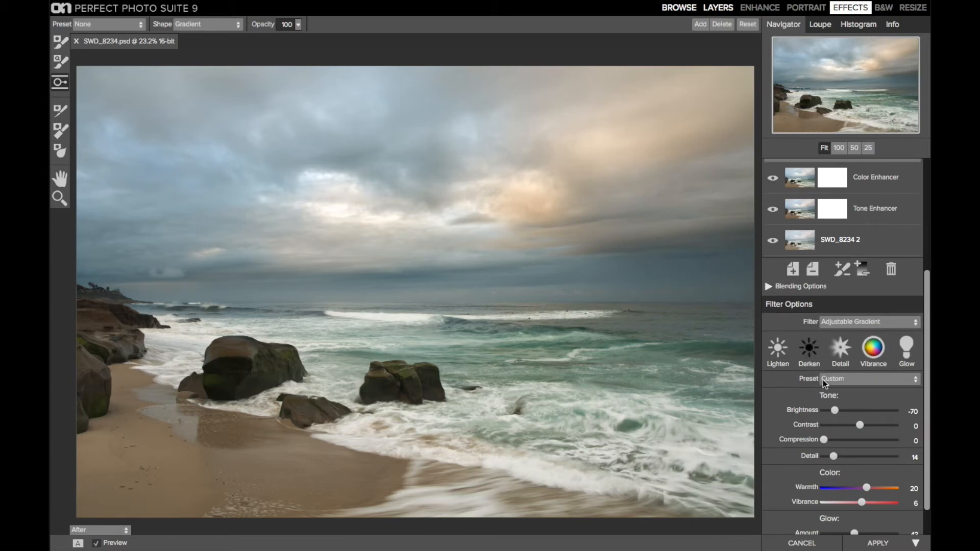
left_click(813, 353)
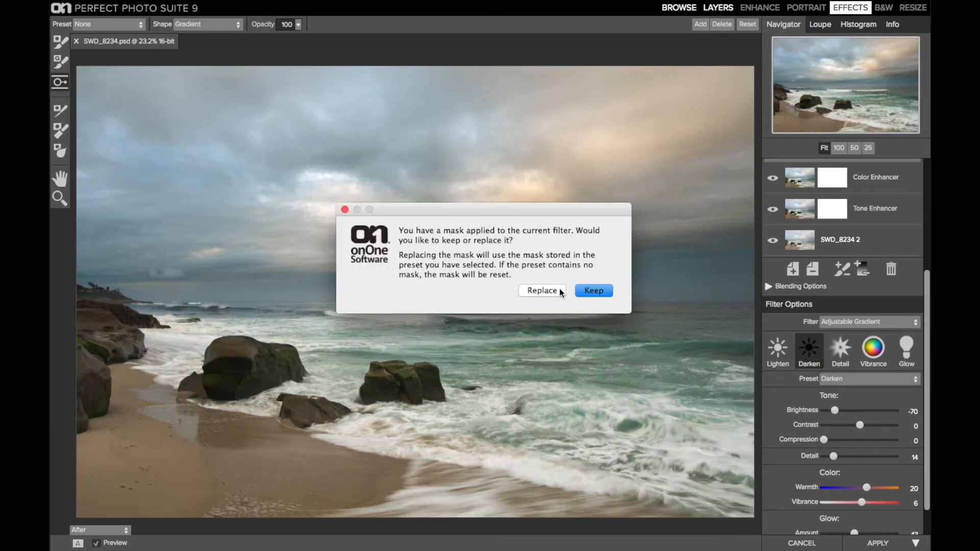
left_click(597, 295)
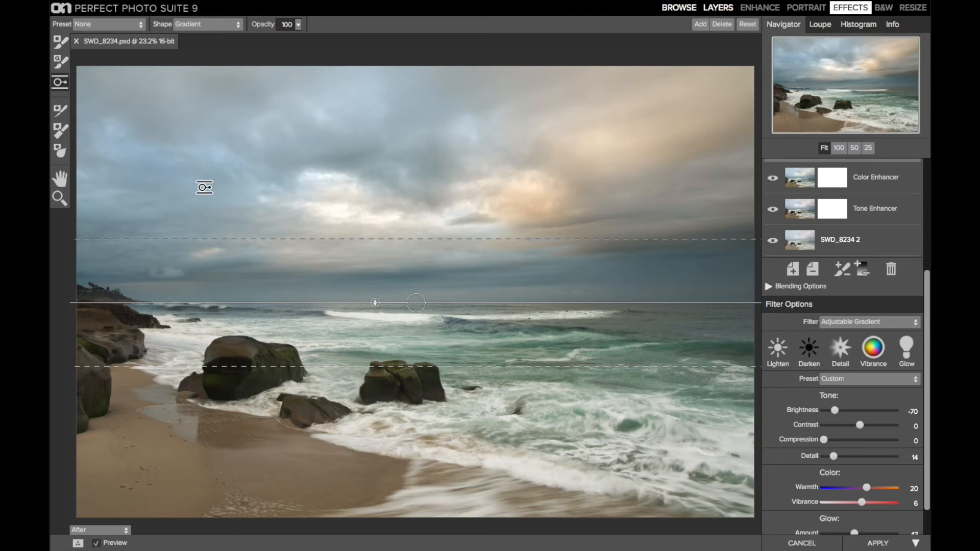
- Turn on the Noise Reduction filter and view the sky just above the horizon at 100%
scroll(884, 259, "up", 5)
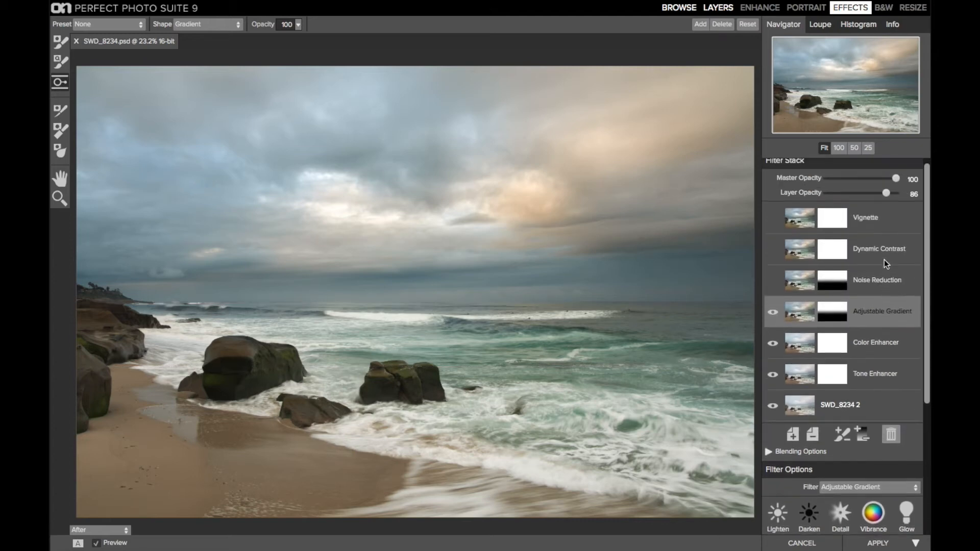
left_click(882, 283)
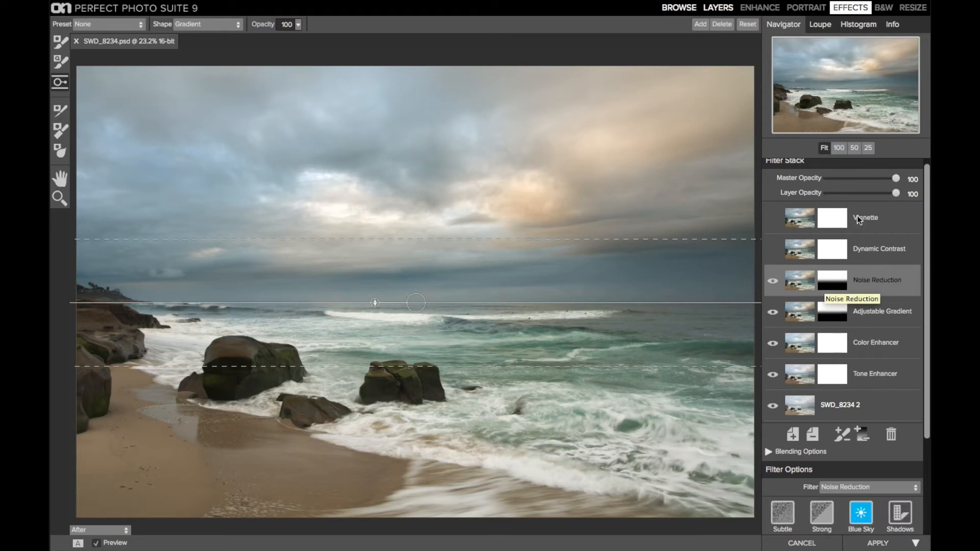
left_click(841, 150)
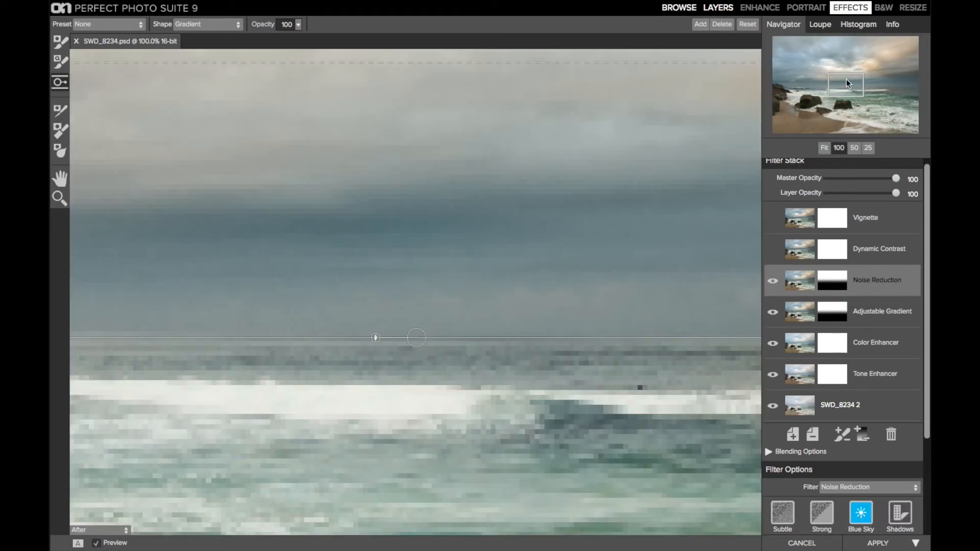
left_click_drag(847, 83, 870, 73)
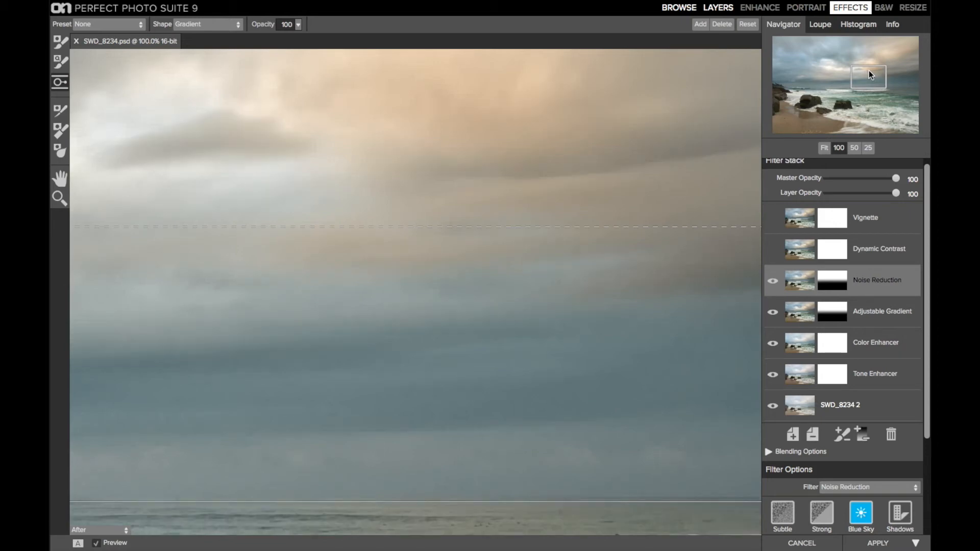
- Compare the sky with and without Noise Reduction, check the filter's settings, and return to the full image
left_click(773, 281)
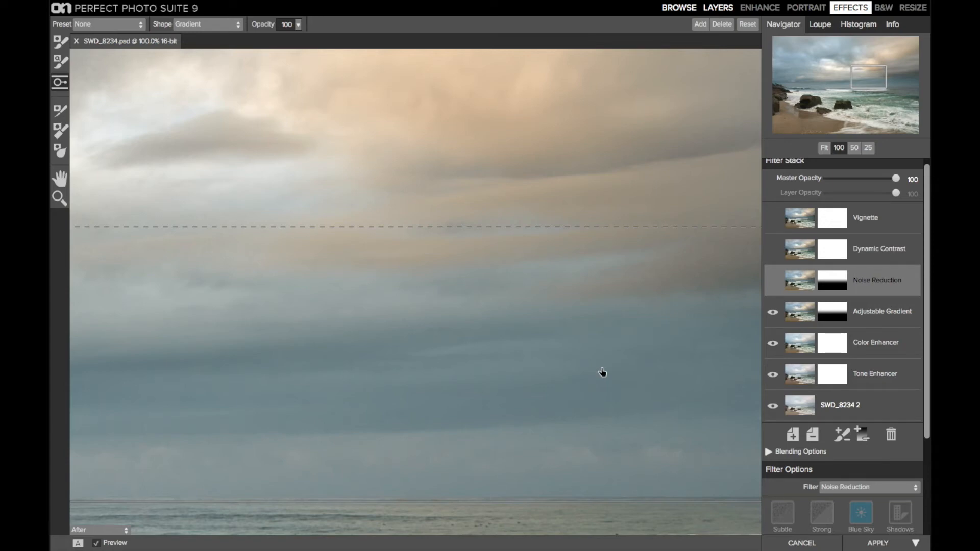
left_click(773, 280)
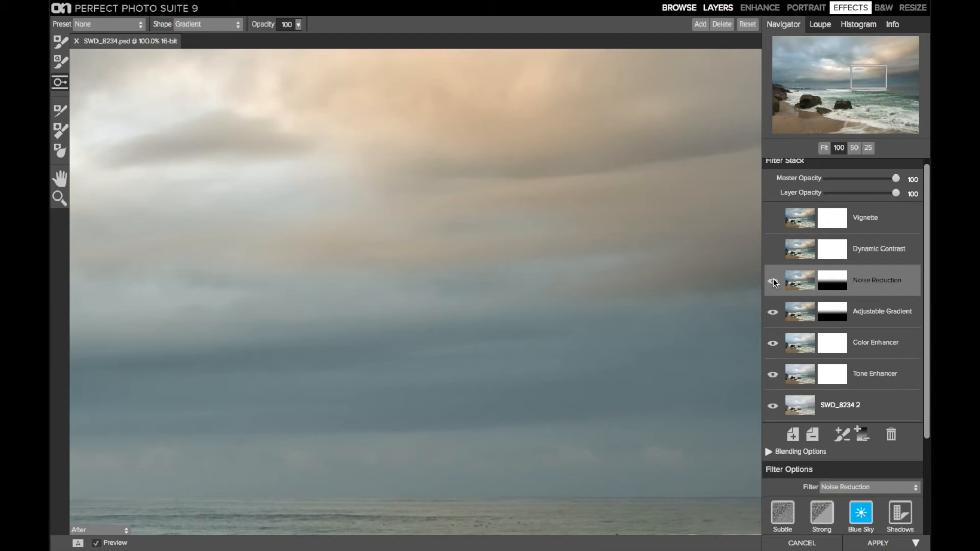
scroll(846, 362, "down", 5)
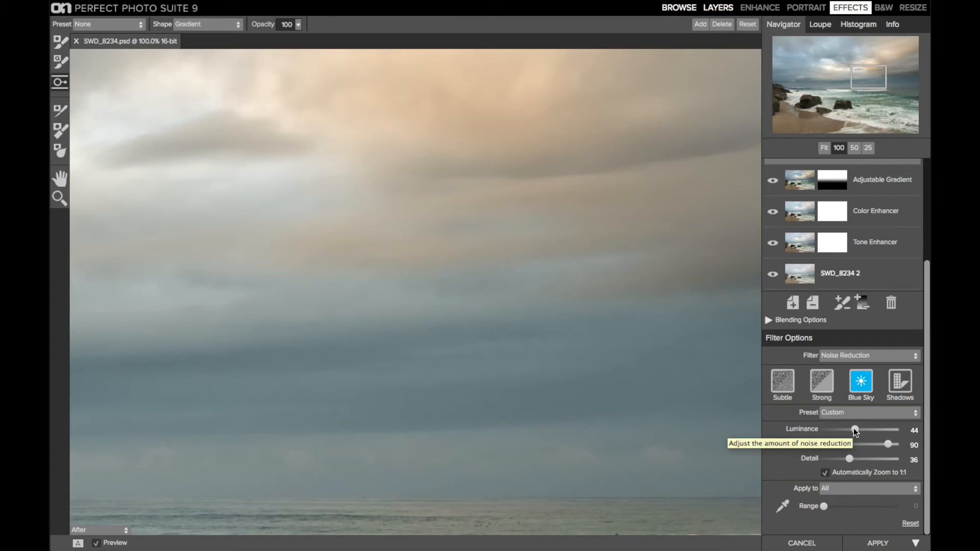
left_click(824, 148)
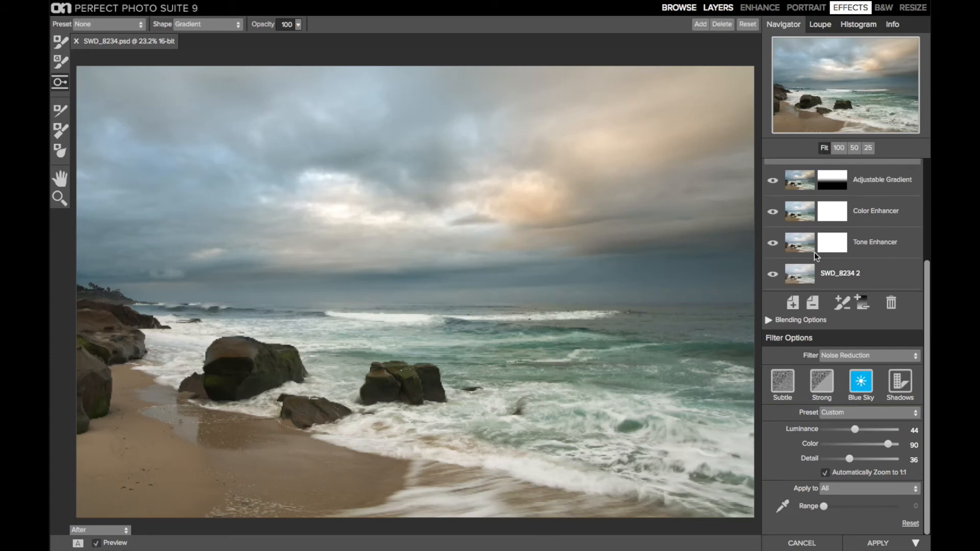
- Turn on the Dynamic Contrast filter and review its detail and tone settings
scroll(815, 255, "up", 3)
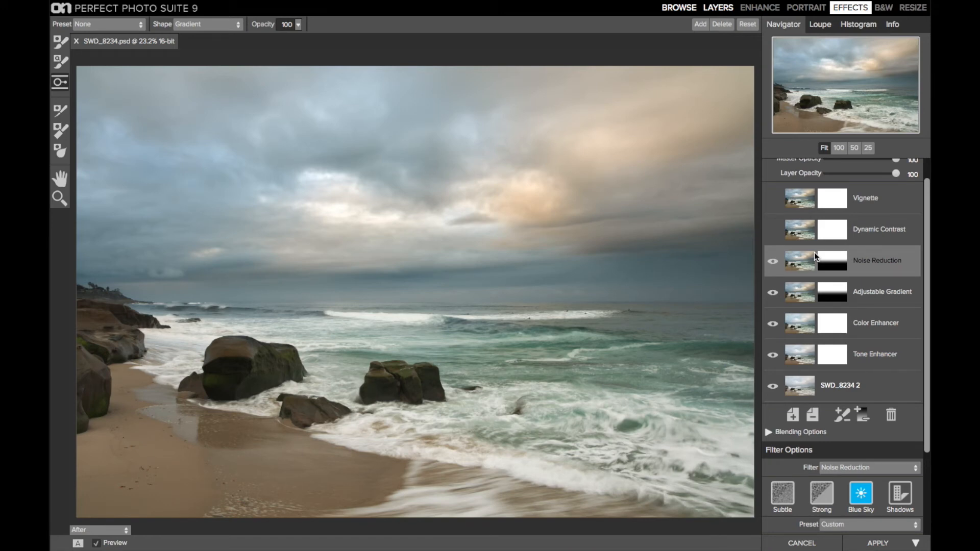
scroll(777, 265, "up", 1)
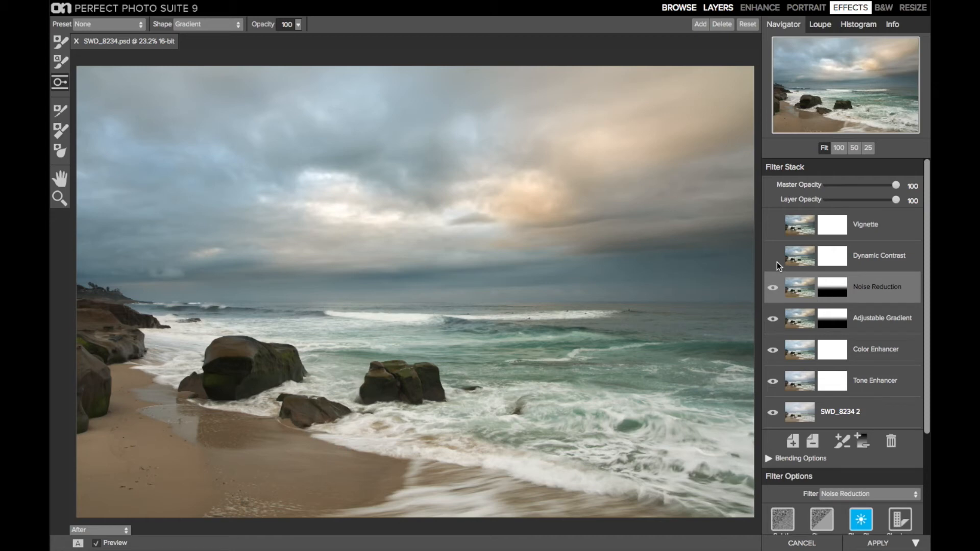
left_click(880, 256)
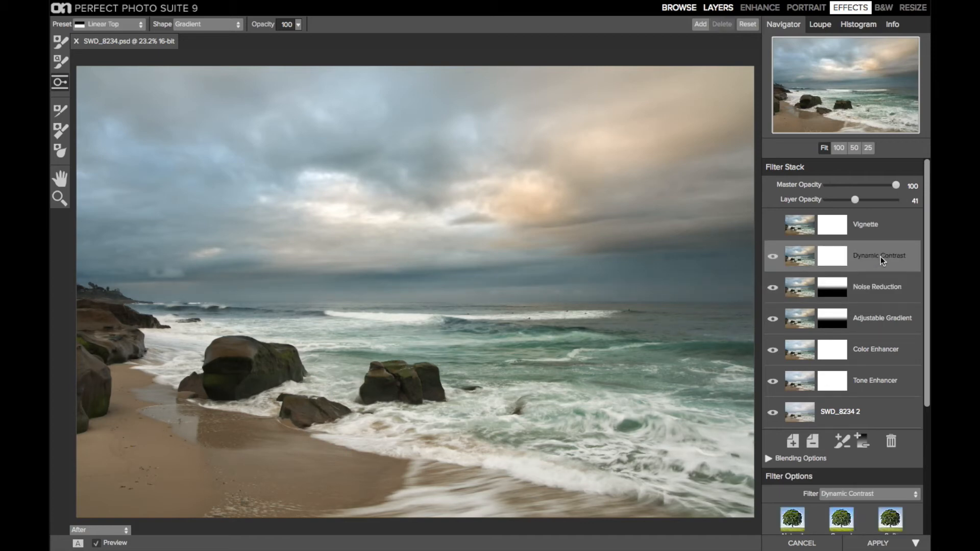
scroll(880, 256, "down", 5)
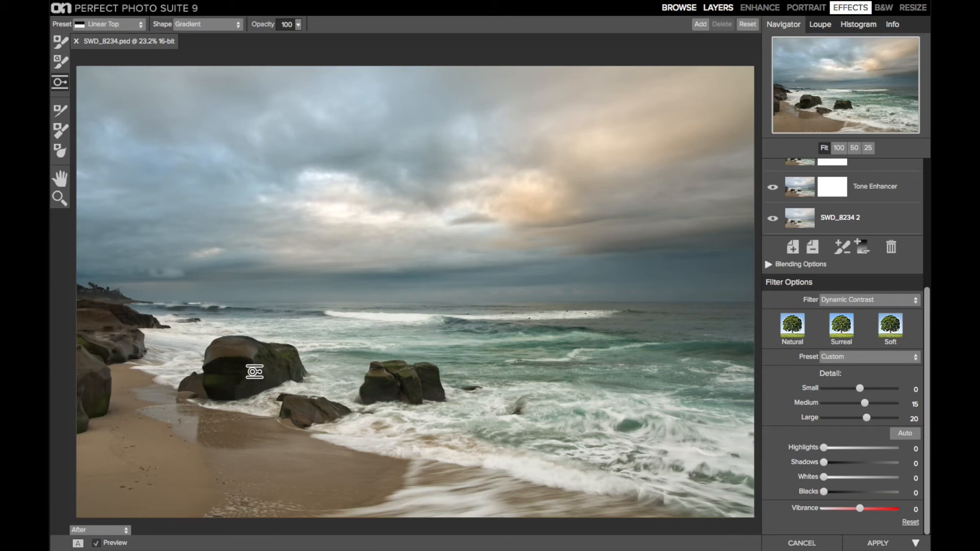
- Turn on the Vignette filter and review its settings and available presets while keeping the Custom preset
scroll(798, 256, "up", 5)
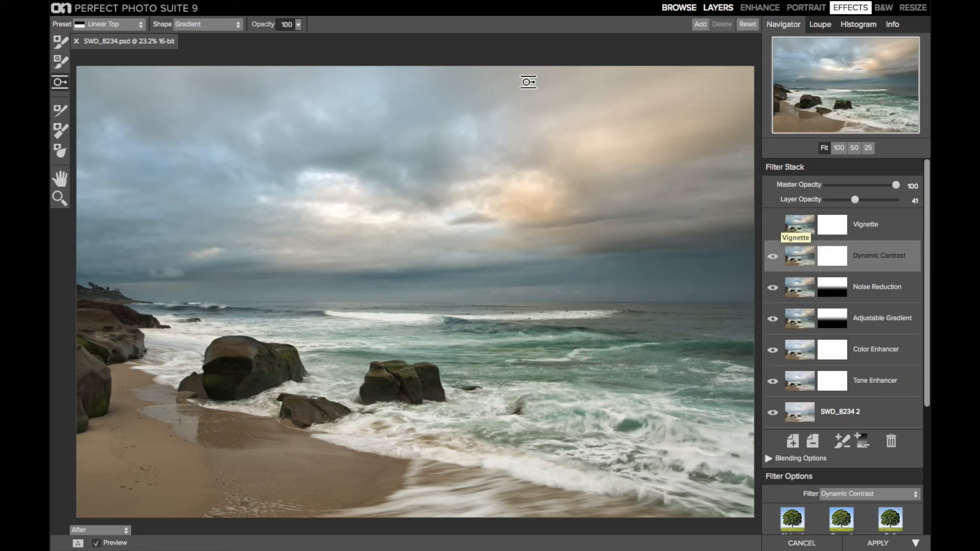
left_click(870, 228)
scroll(869, 228, "down", 5)
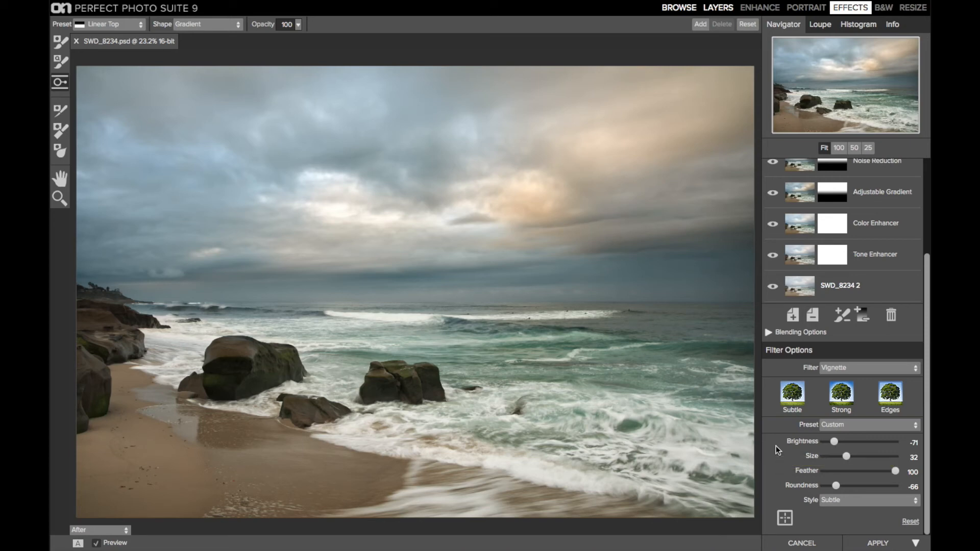
left_click(835, 425)
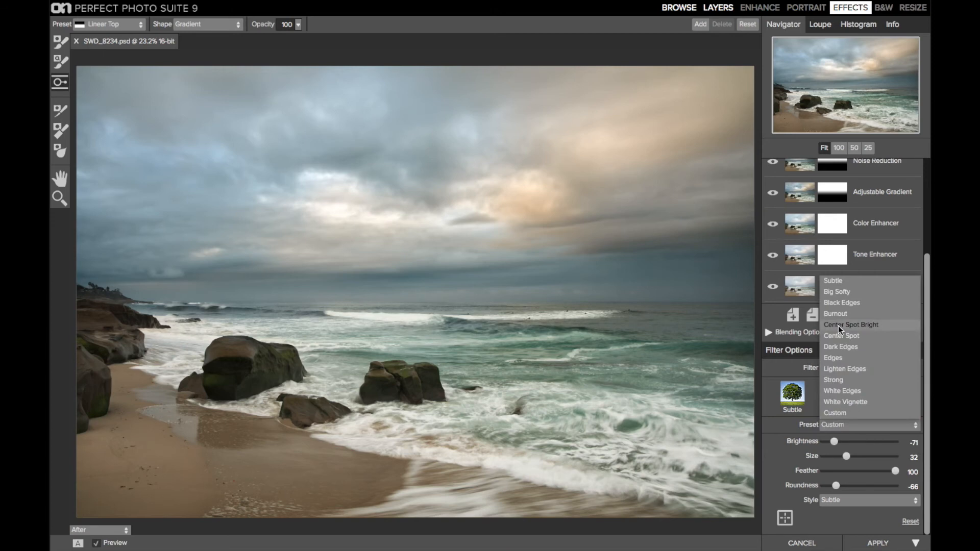
left_click(781, 435)
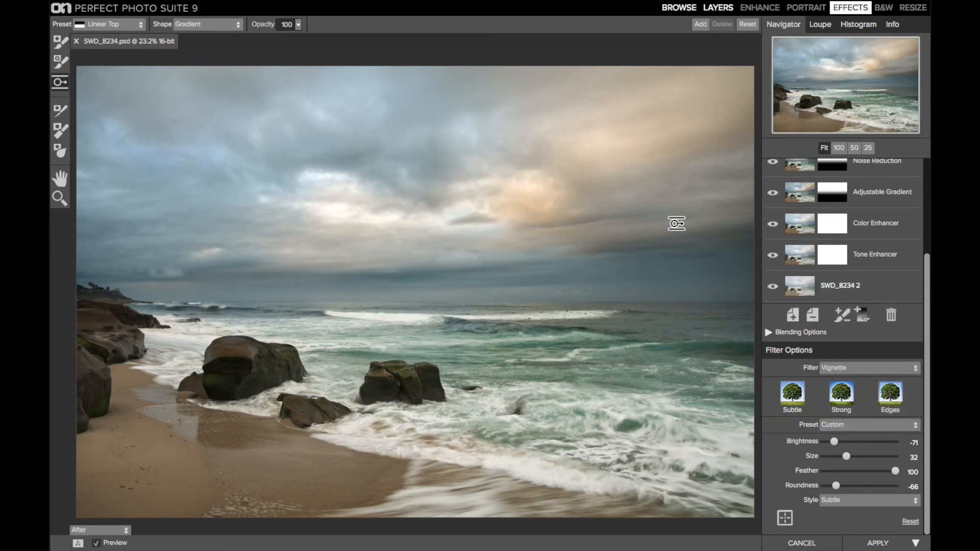
- Compare the image before and after all effects, and leave Effects without applying any changes
key("p")
key("p")
left_click(806, 544)
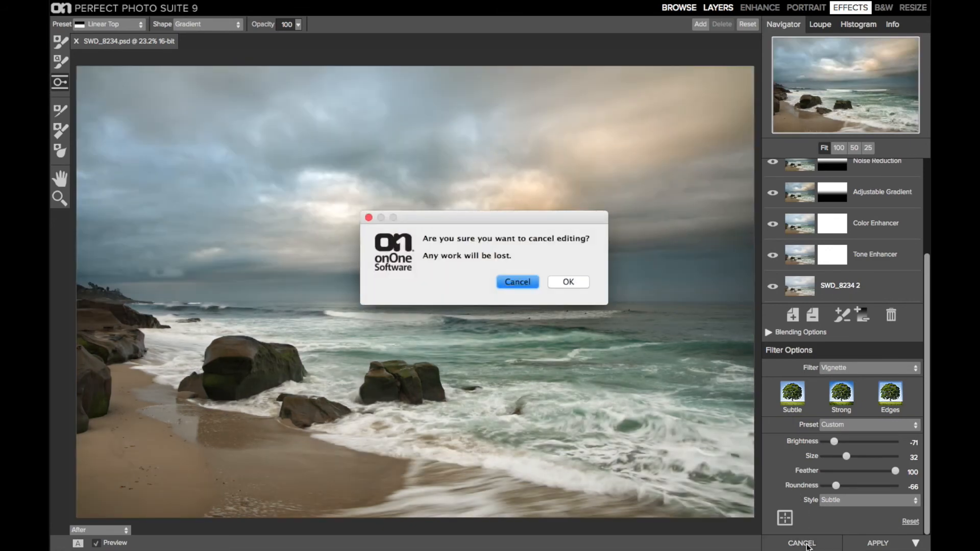
left_click(561, 282)
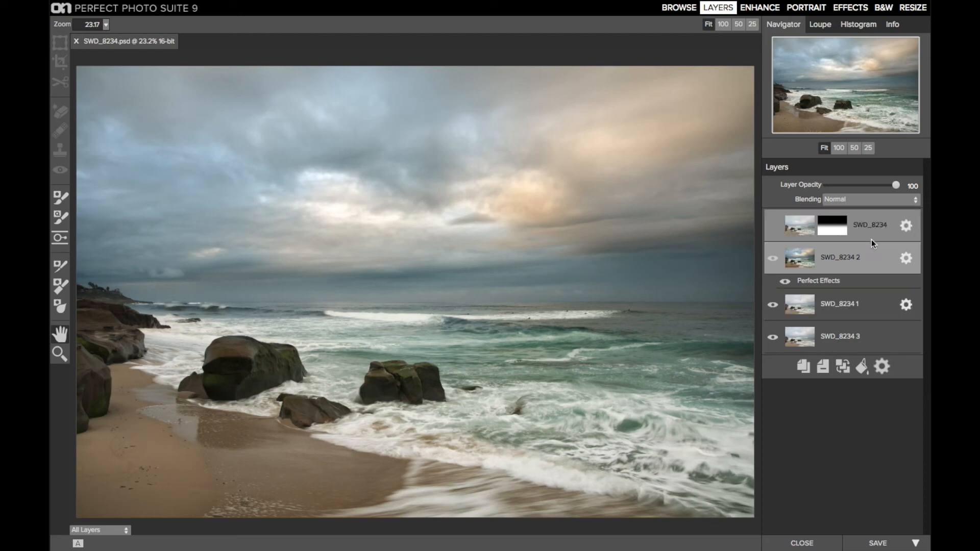
- Duplicate the SWD_8234 2 layer without its Perfect Effects and hide the copy
right_click(843, 257)
left_click(844, 264)
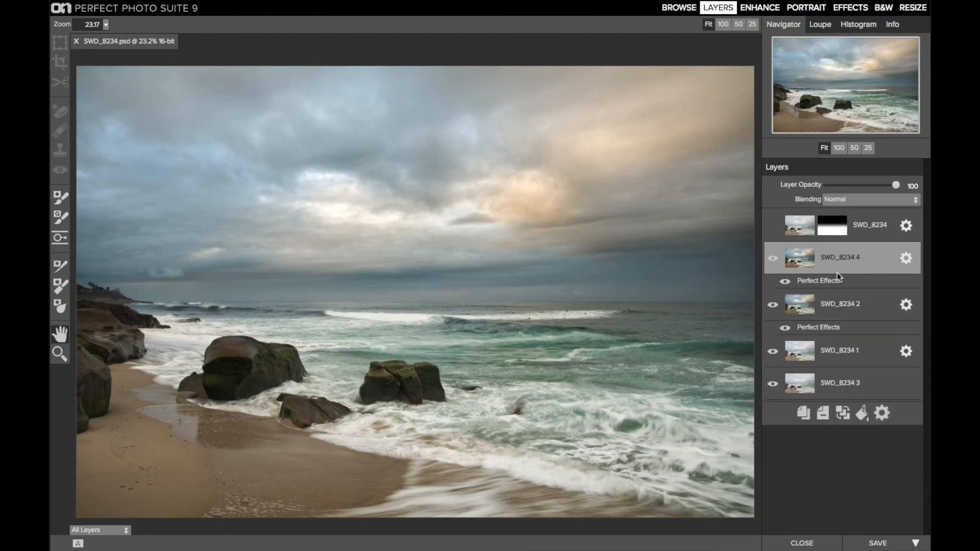
right_click(826, 276)
left_click(832, 294)
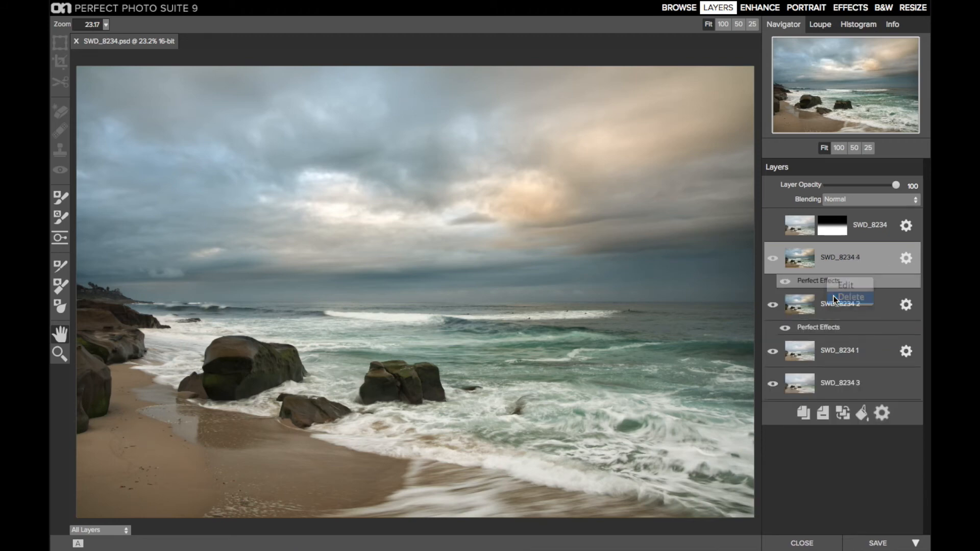
left_click(770, 258)
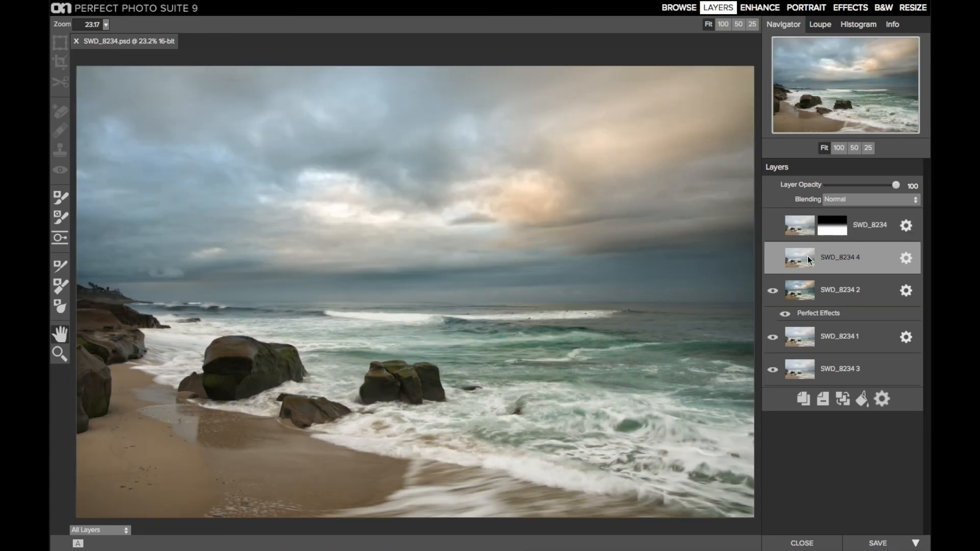
- Copy the mask from the uppermost SWD_8234 layer and paste it onto the effect-free copy below it
left_click(833, 222)
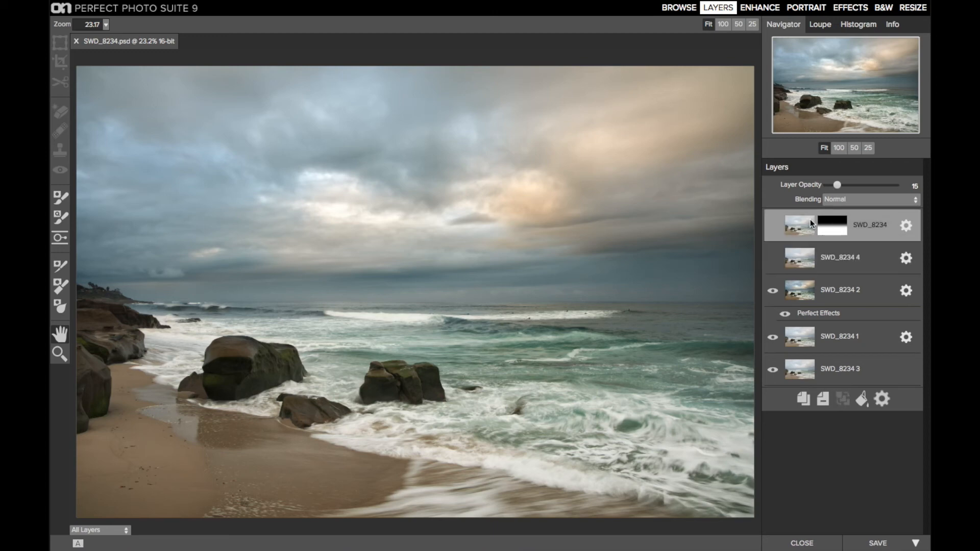
left_click(280, 7)
left_click(288, 44)
left_click(841, 261)
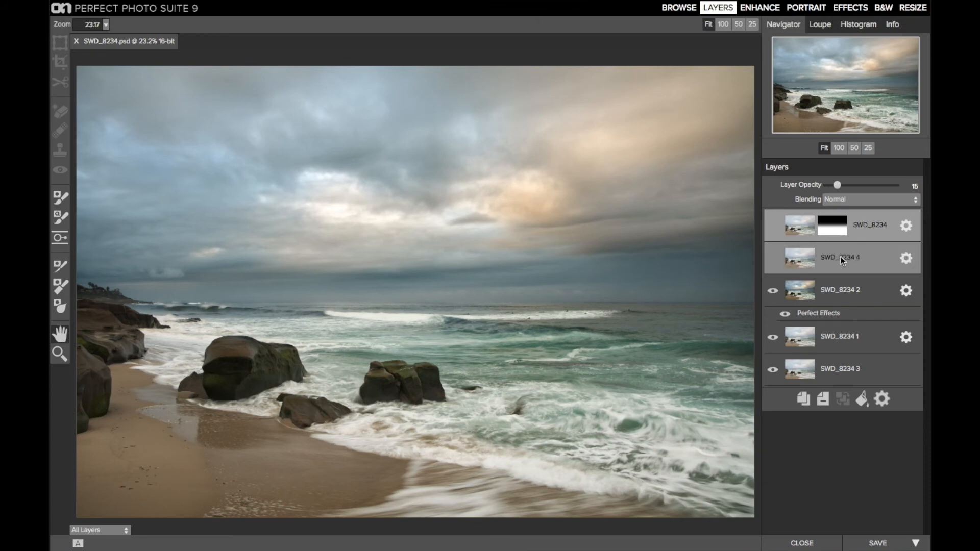
left_click(282, 6)
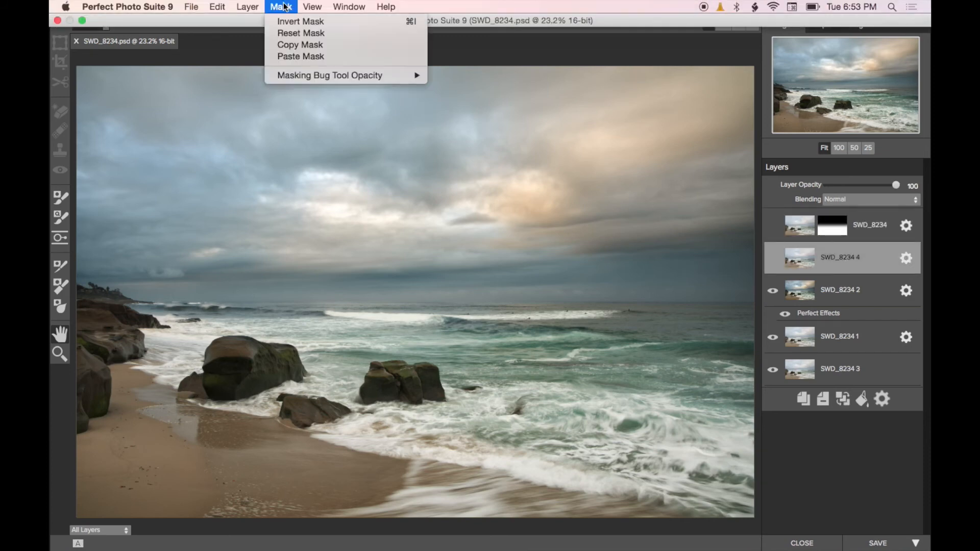
left_click(285, 56)
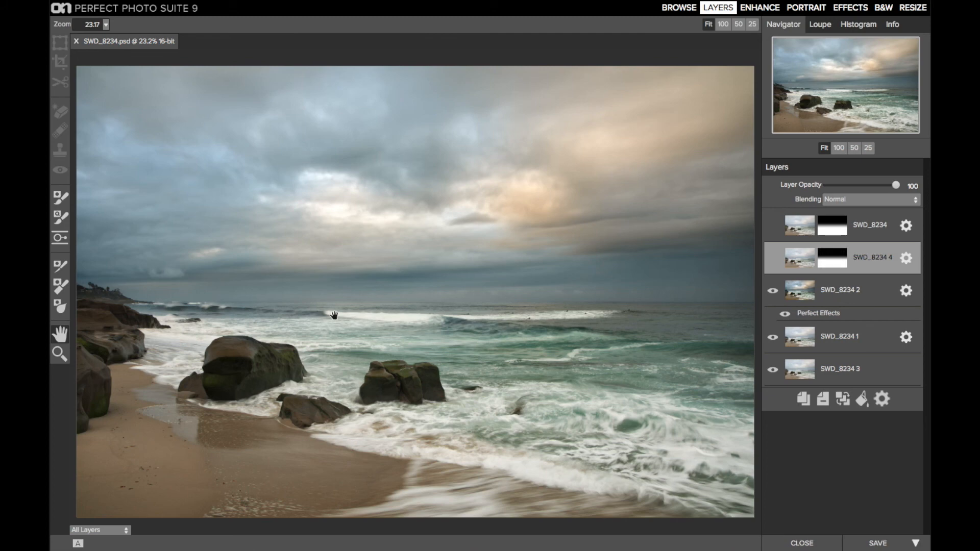
- Show the masked copy, set its layer opacity to 14, and toggle its visibility to compare the foreground
left_click(773, 259)
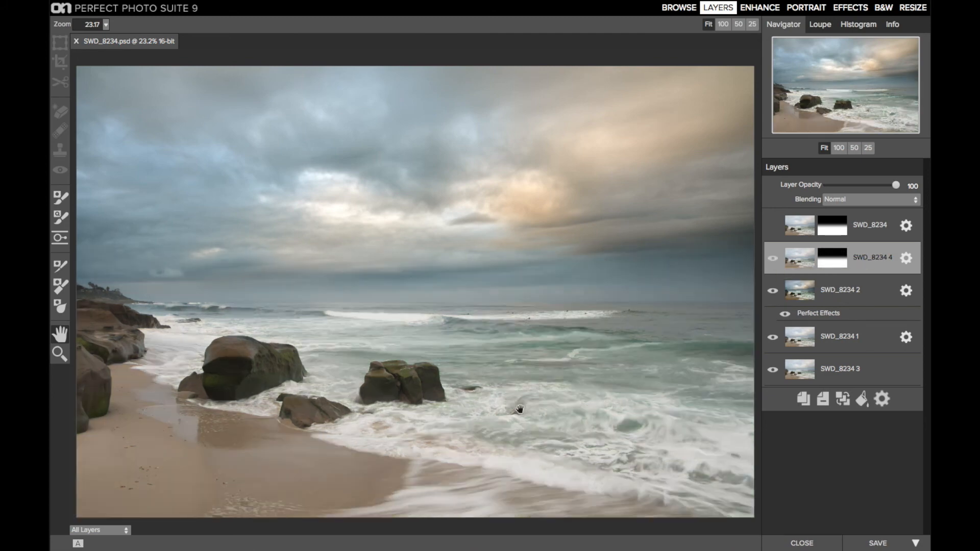
left_click(881, 230)
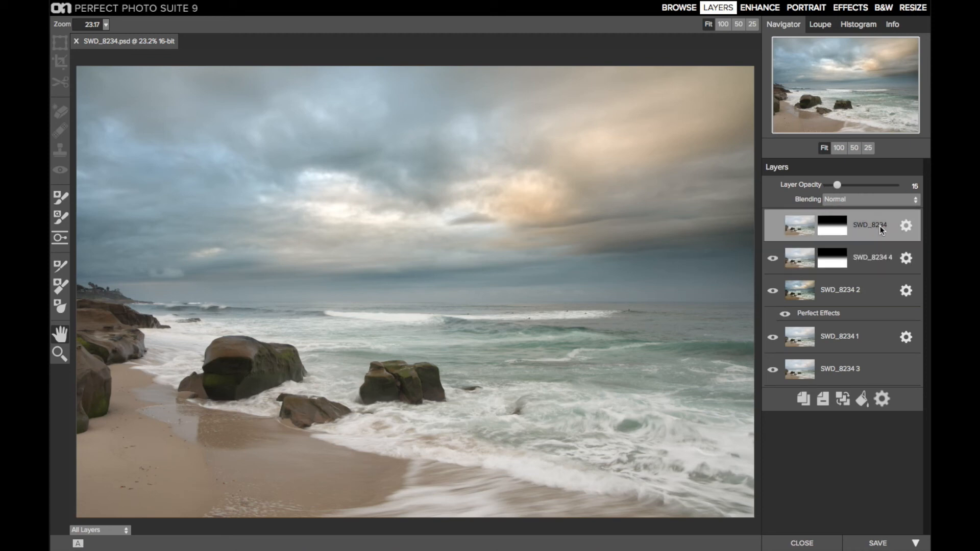
left_click(860, 249)
left_click_drag(893, 185, 835, 186)
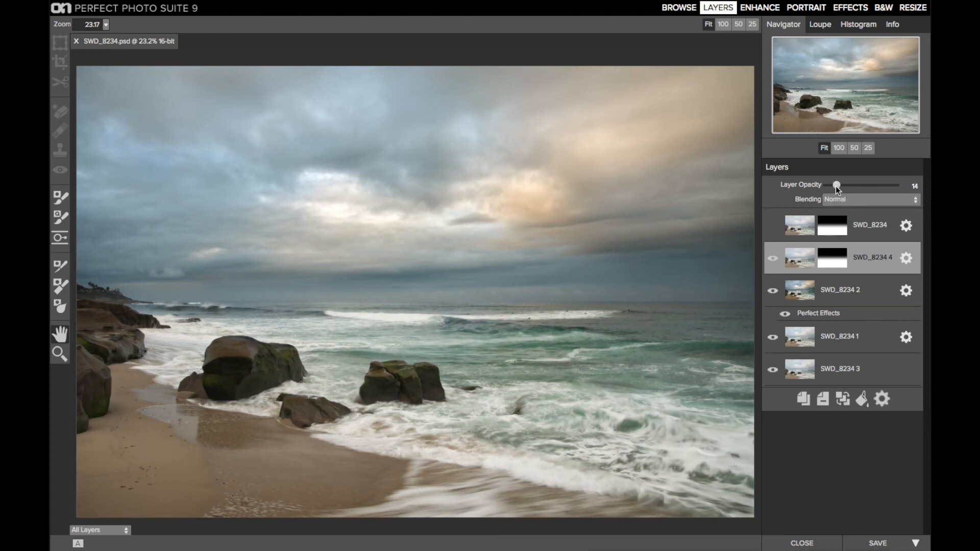
left_click(772, 258)
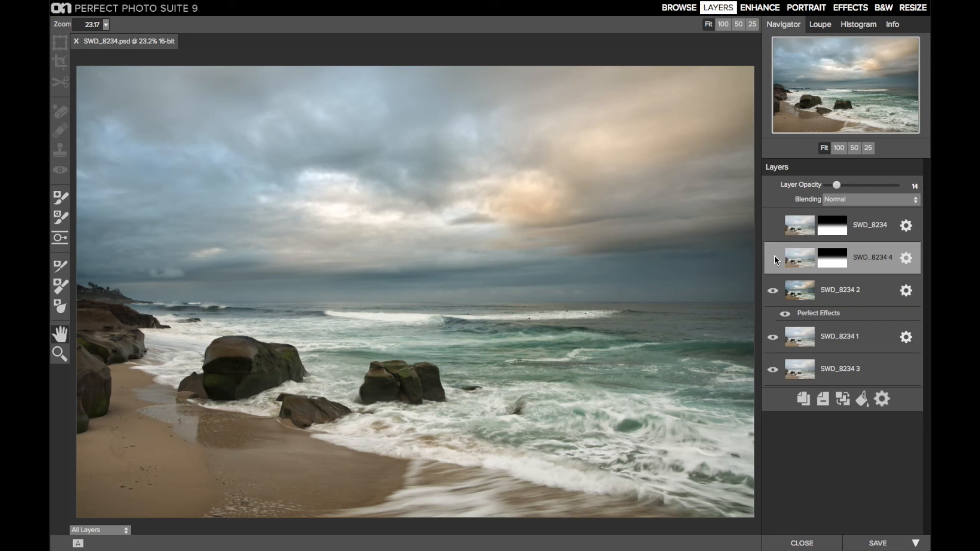